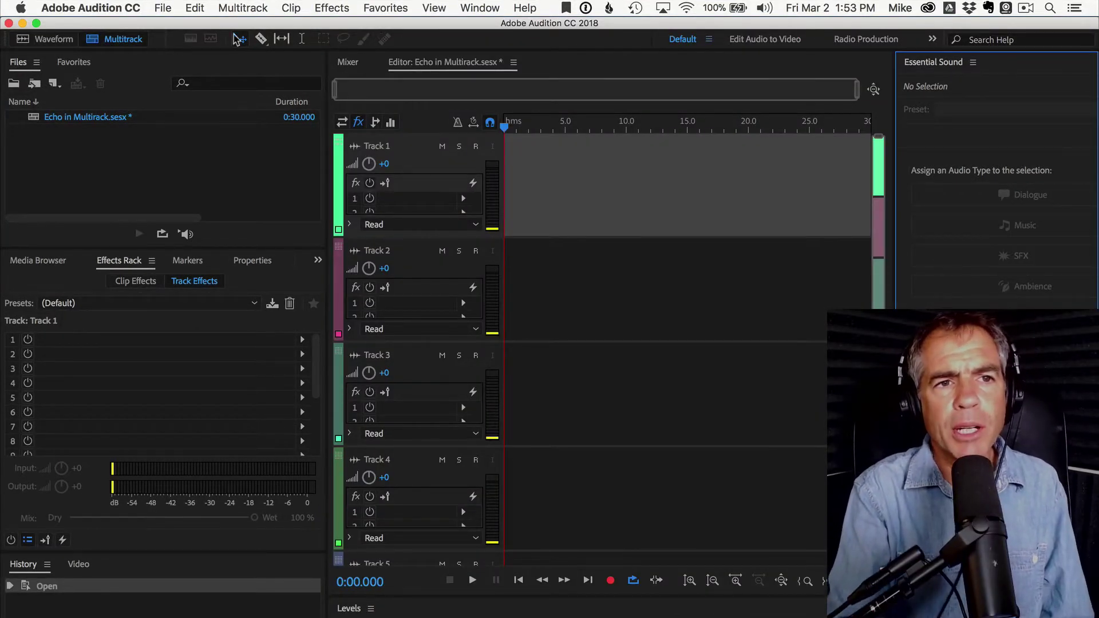
Step: Show the File > New options: Multitrack Session, Audio File and CD Layout
click(162, 8)
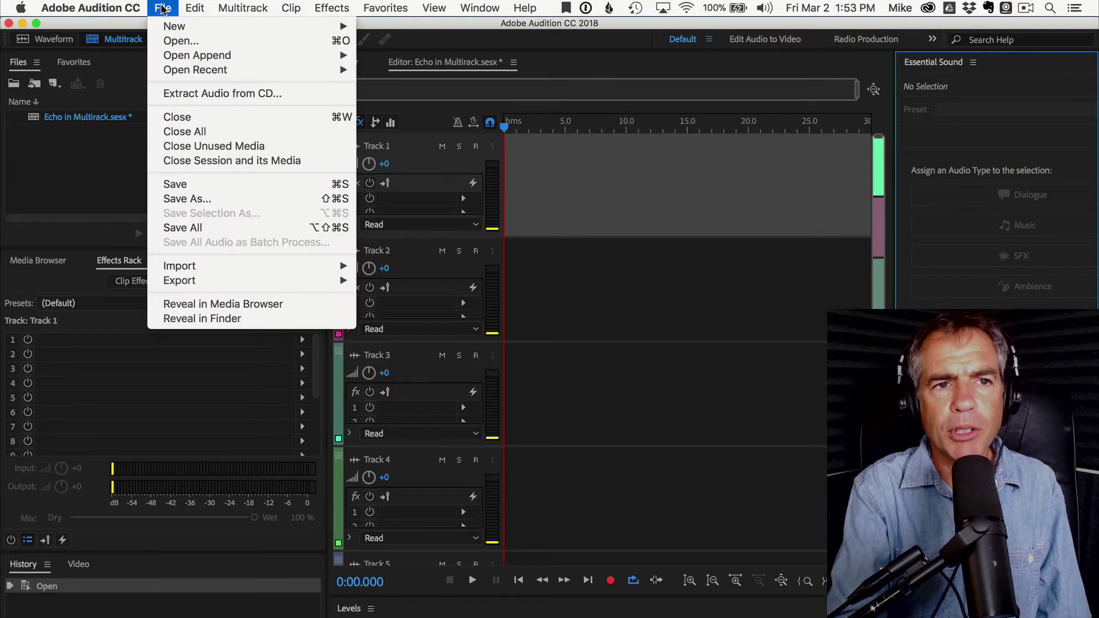
mouse_move(175, 26)
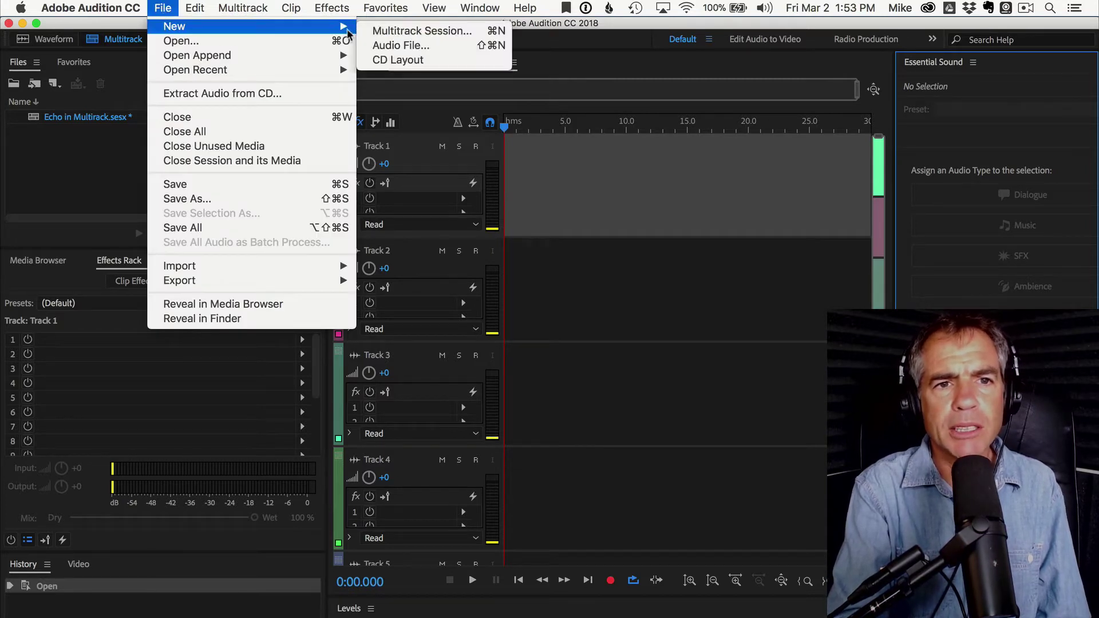
Step: Dismiss the File menu and arm Track 1 with its Arm For Record button
click(598, 77)
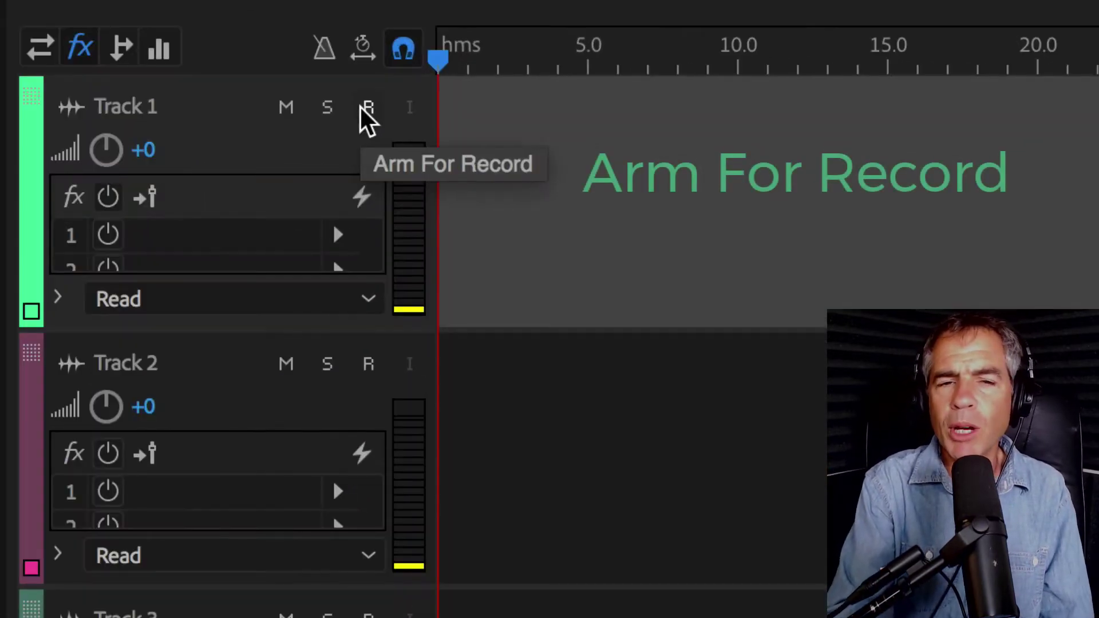
click(360, 105)
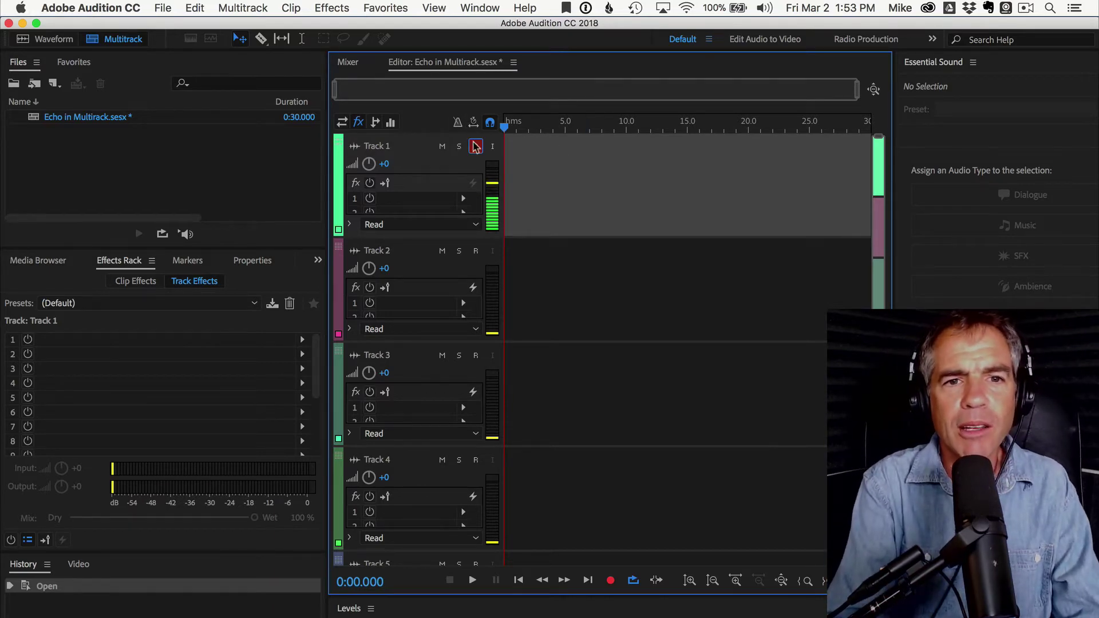
Step: Uncheck 'enable smart monitoring' on the Multitrack preferences page and confirm with OK
click(94, 11)
mouse_move(166, 100)
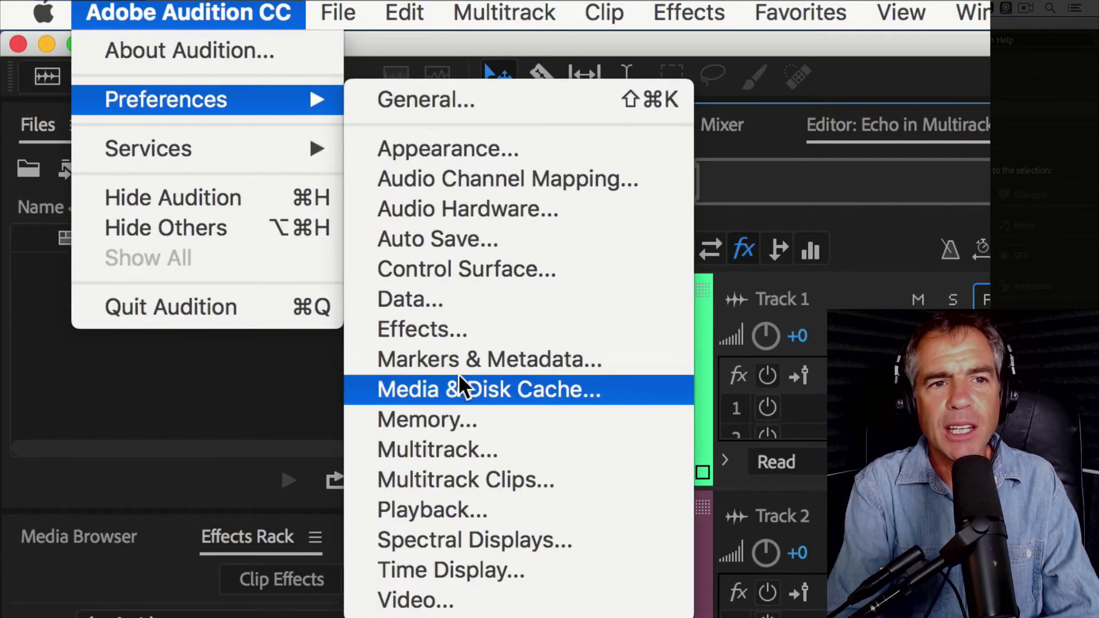
click(463, 451)
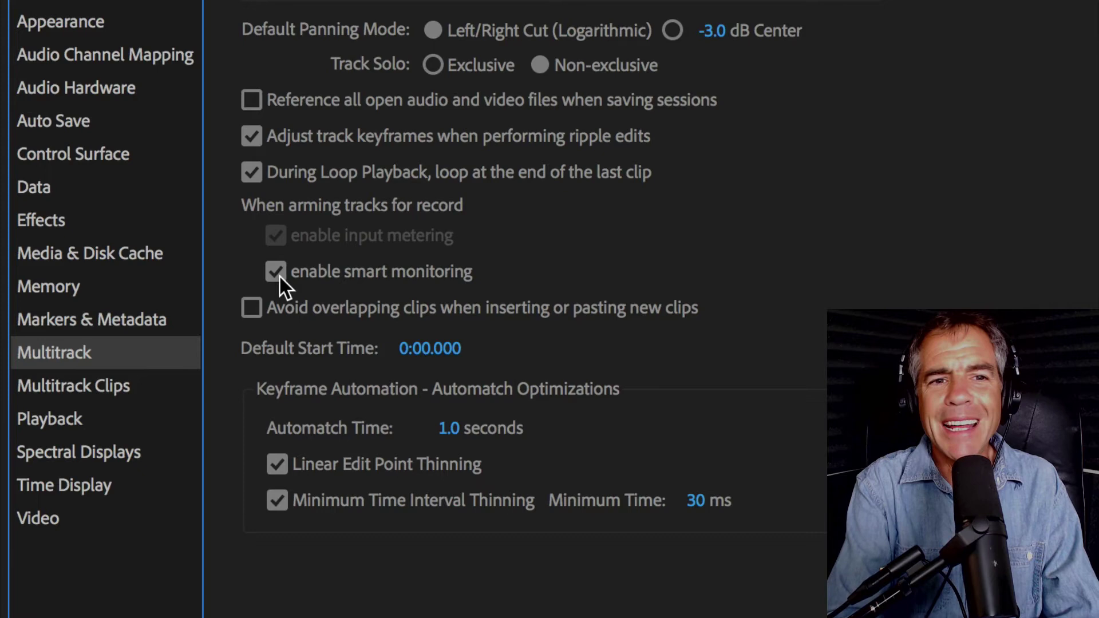
click(280, 277)
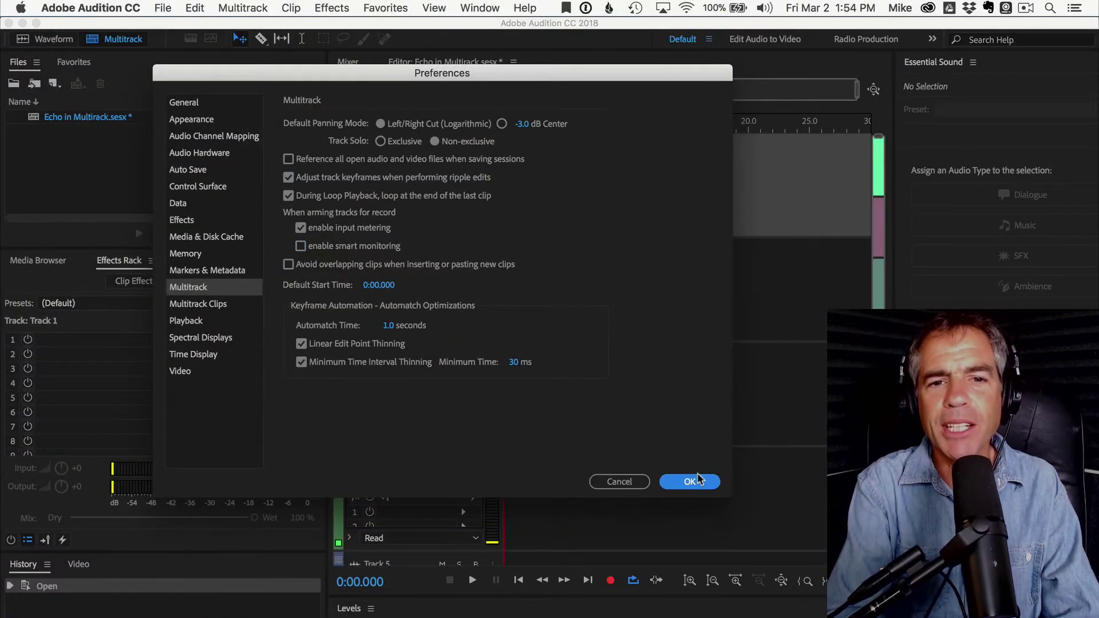
click(691, 482)
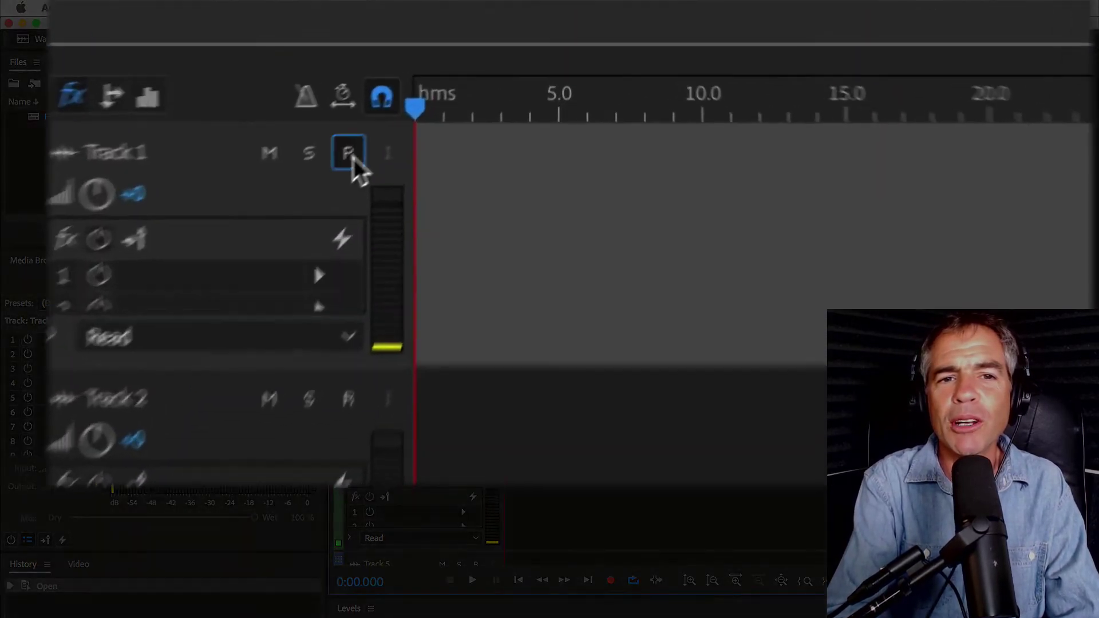
Step: Re-arm Track 1 with its Arm For Record button to show live microphone input
click(476, 146)
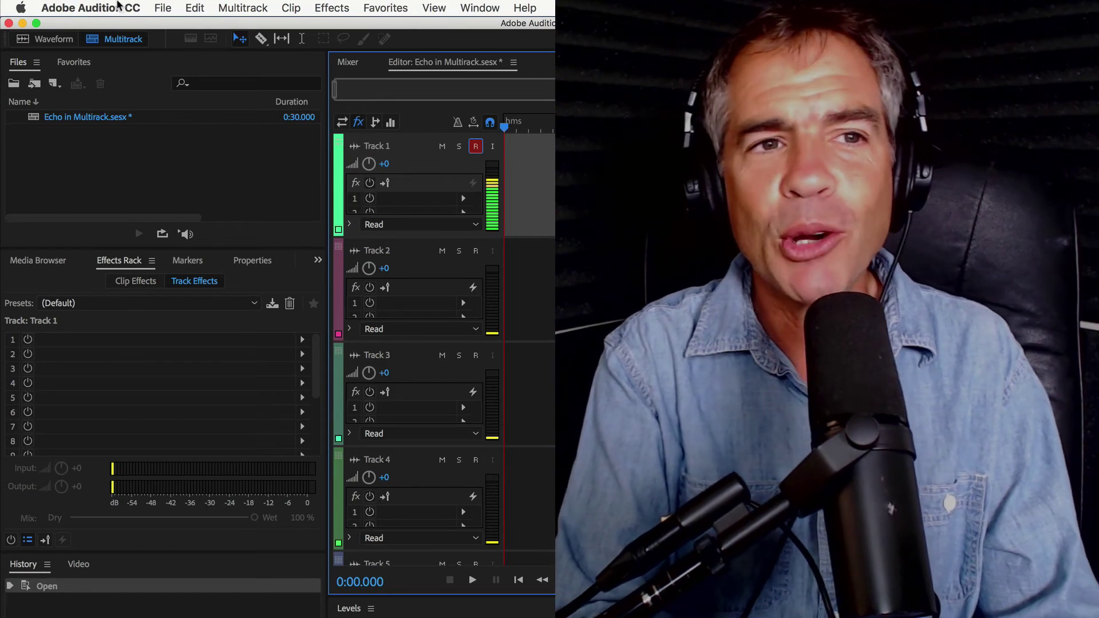
Step: Reopen Preferences on the Multitrack page while Track 1 stays armed
click(118, 7)
mouse_move(96, 65)
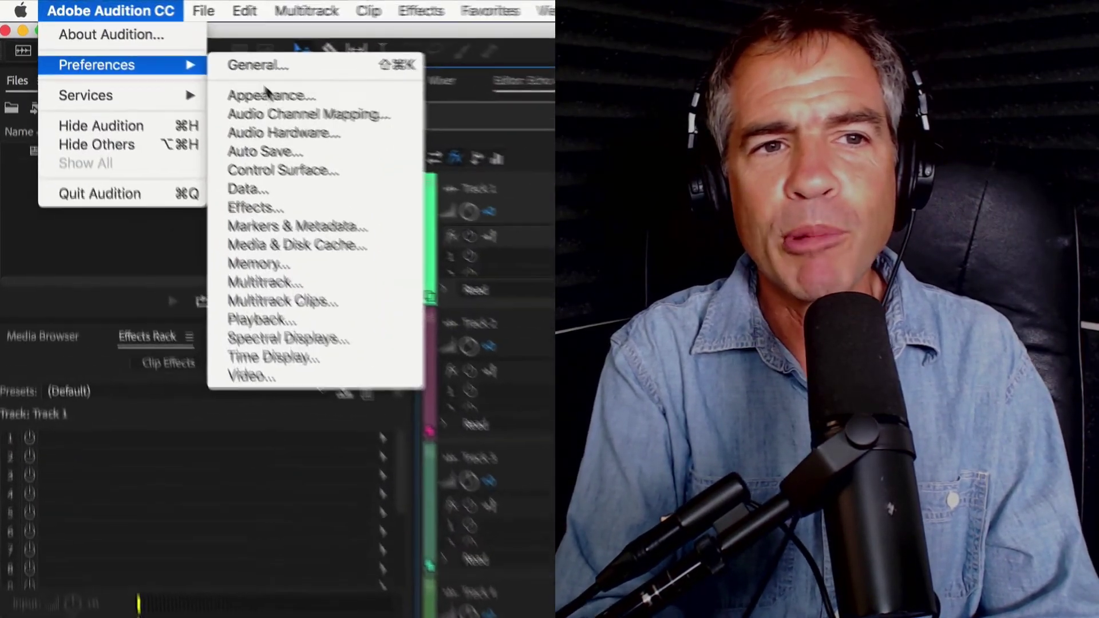
click(264, 282)
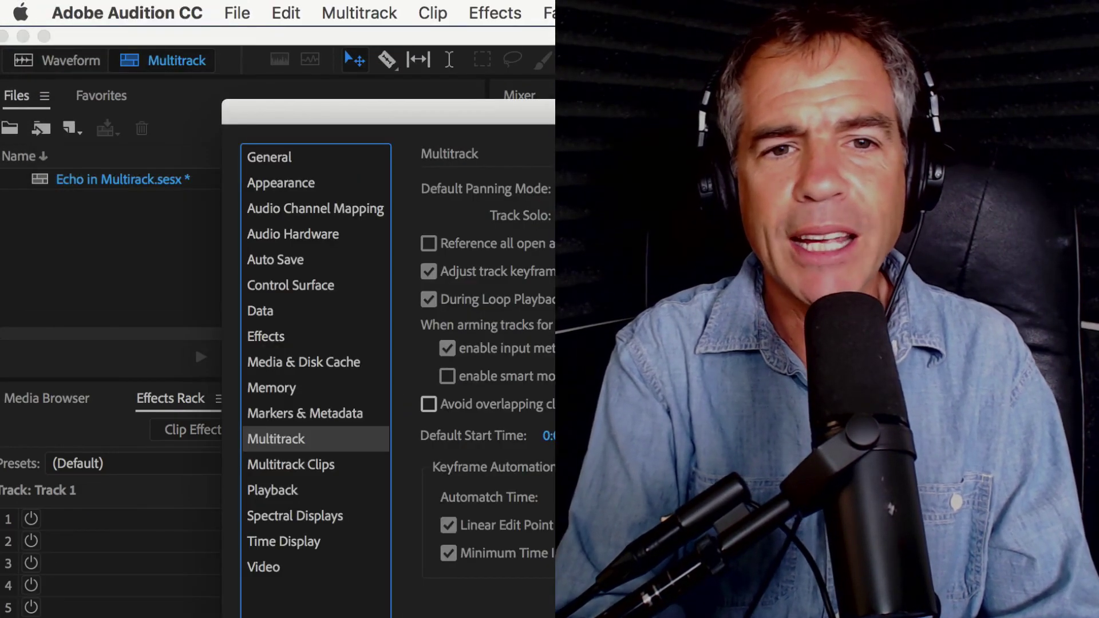